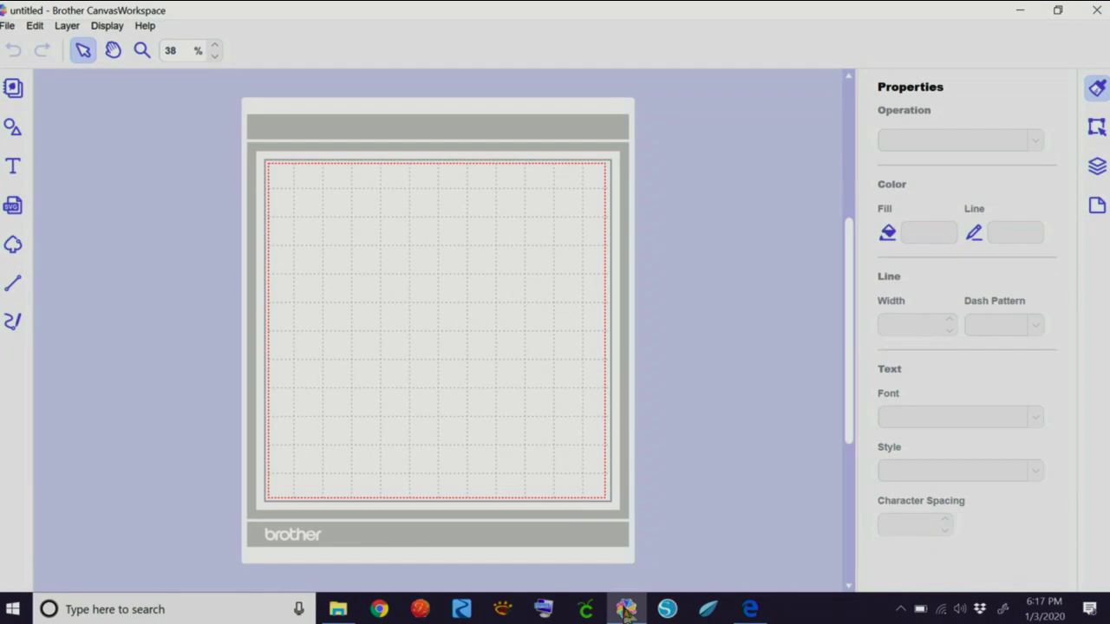
Step: Examine the built-in shape library's categories: basic shapes, borders and word designs
{"action": "left_click", "coordinate": [15, 128]}
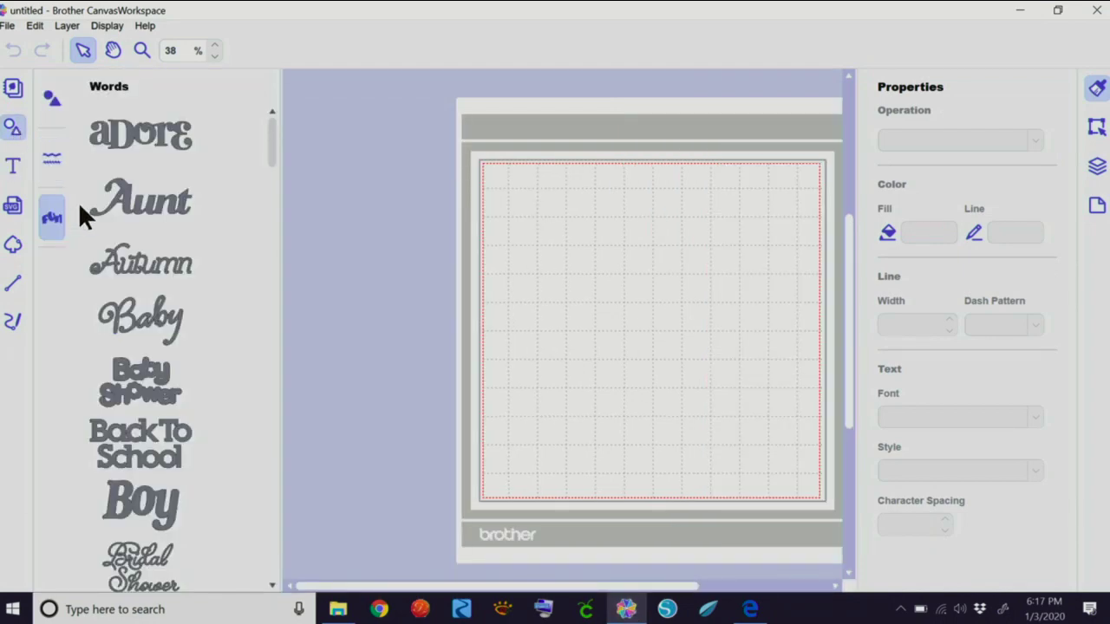
{"action": "left_click", "coordinate": [50, 101]}
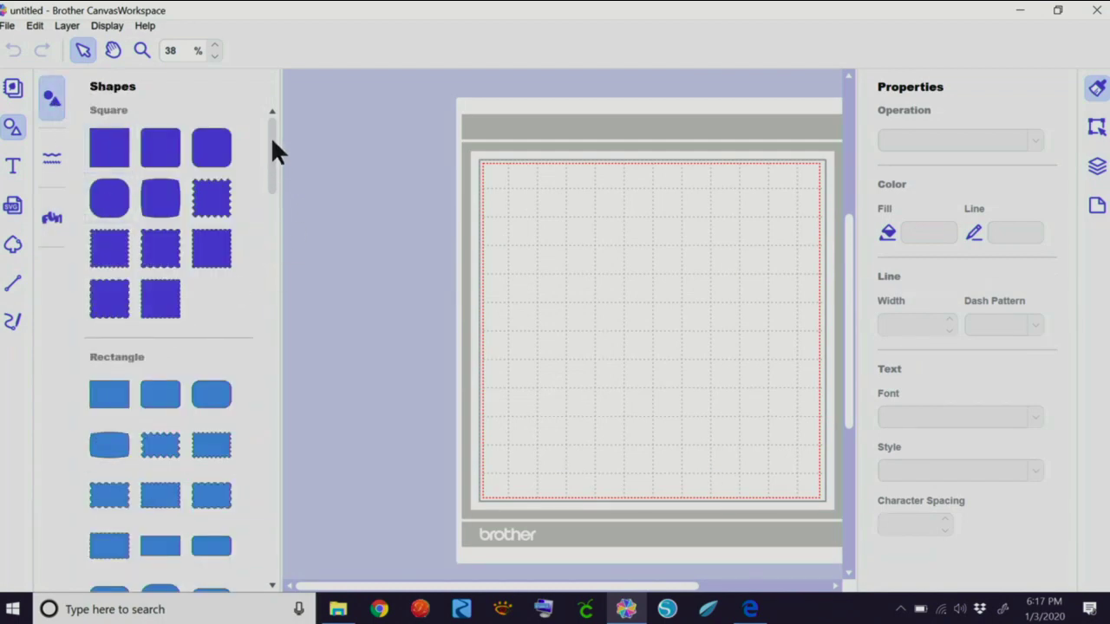
{"action": "mouse_move", "coordinate": [273, 143]}
{"action": "left_mouse_down"}
{"action": "mouse_move", "coordinate": [266, 168]}
{"action": "mouse_move", "coordinate": [268, 147]}
{"action": "left_mouse_up"}
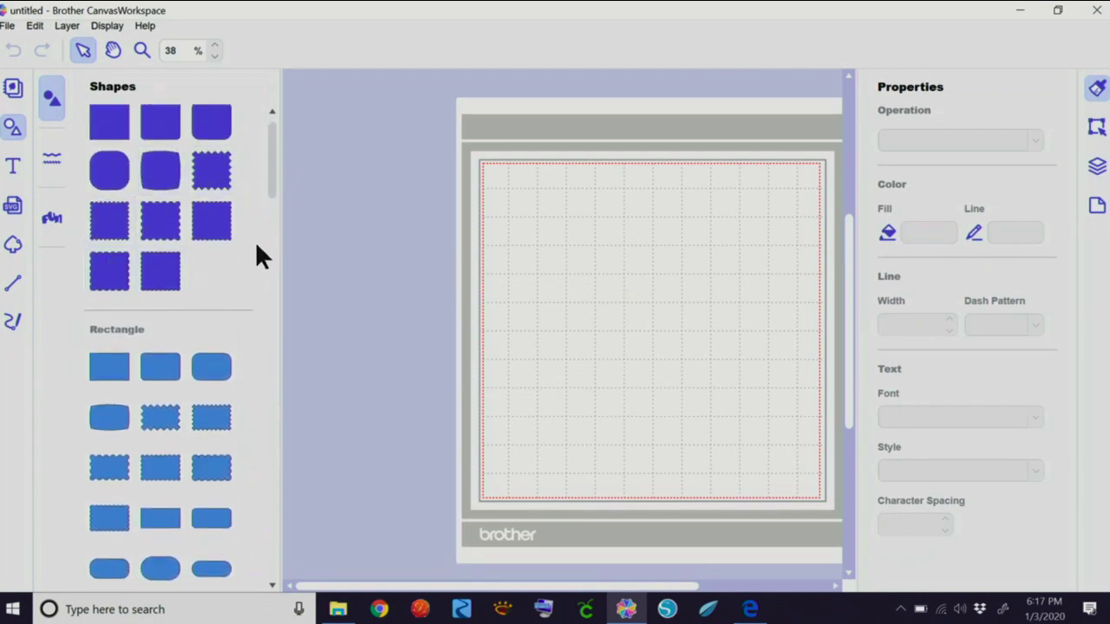
{"action": "left_click_drag", "start_coordinate": [271, 165], "coordinate": [271, 141]}
{"action": "left_click", "coordinate": [52, 161]}
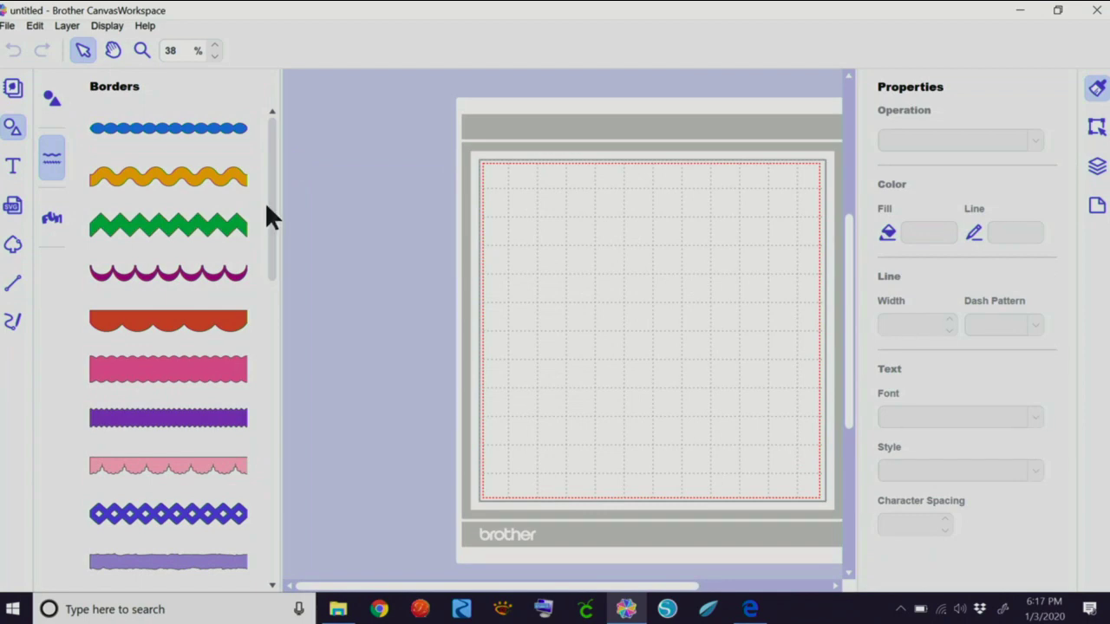
{"action": "scroll", "coordinate": [270, 218], "scroll_direction": "down", "scroll_amount": 1}
{"action": "scroll", "coordinate": [270, 222], "scroll_direction": "up", "scroll_amount": 1}
{"action": "left_click", "coordinate": [56, 217]}
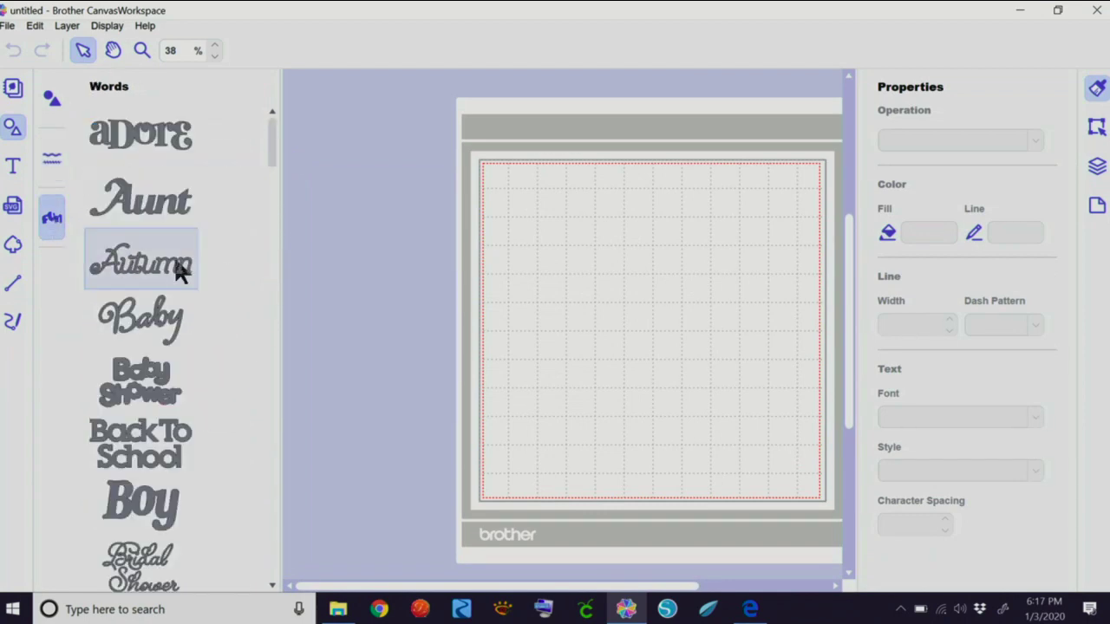
{"action": "mouse_move", "coordinate": [265, 136]}
{"action": "left_mouse_down"}
{"action": "mouse_move", "coordinate": [275, 453]}
{"action": "mouse_move", "coordinate": [264, 135]}
{"action": "left_mouse_up"}
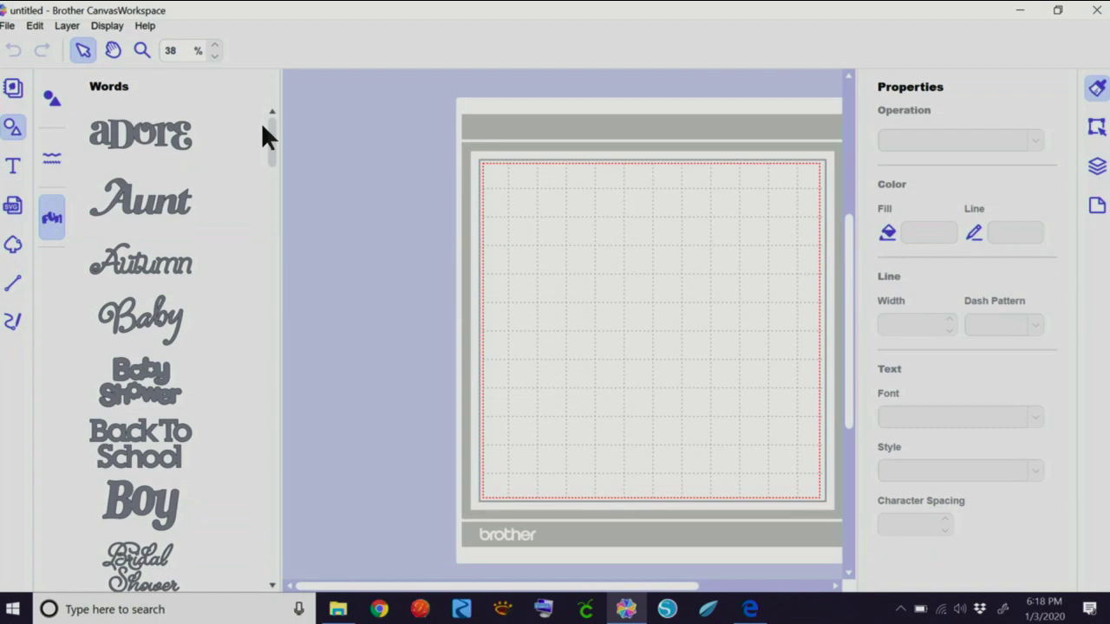
Step: Load the Grad cap image from the Pictures > Shapes folder on Dropbox for image tracing
{"action": "left_click", "coordinate": [14, 246]}
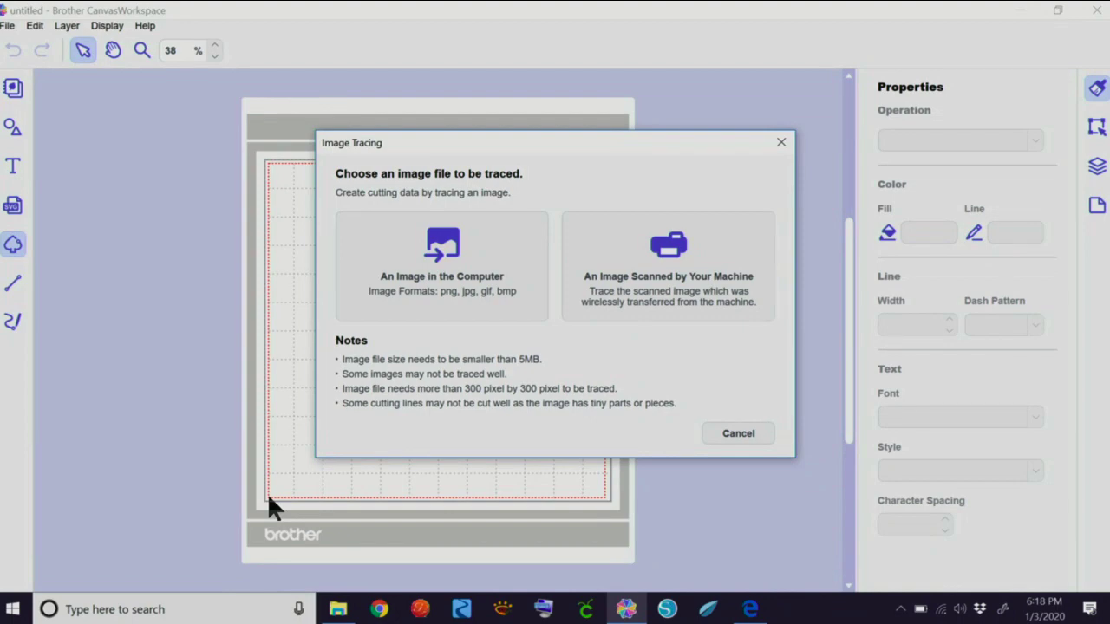
{"action": "left_click", "coordinate": [442, 260]}
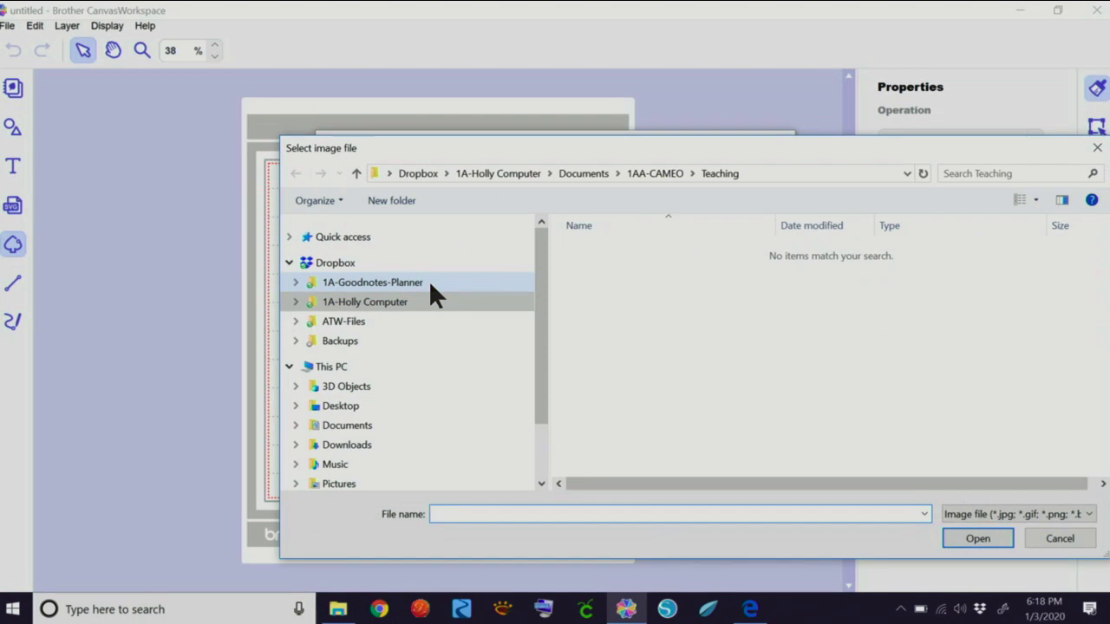
{"action": "left_click", "coordinate": [390, 302]}
{"action": "double_click", "coordinate": [614, 245]}
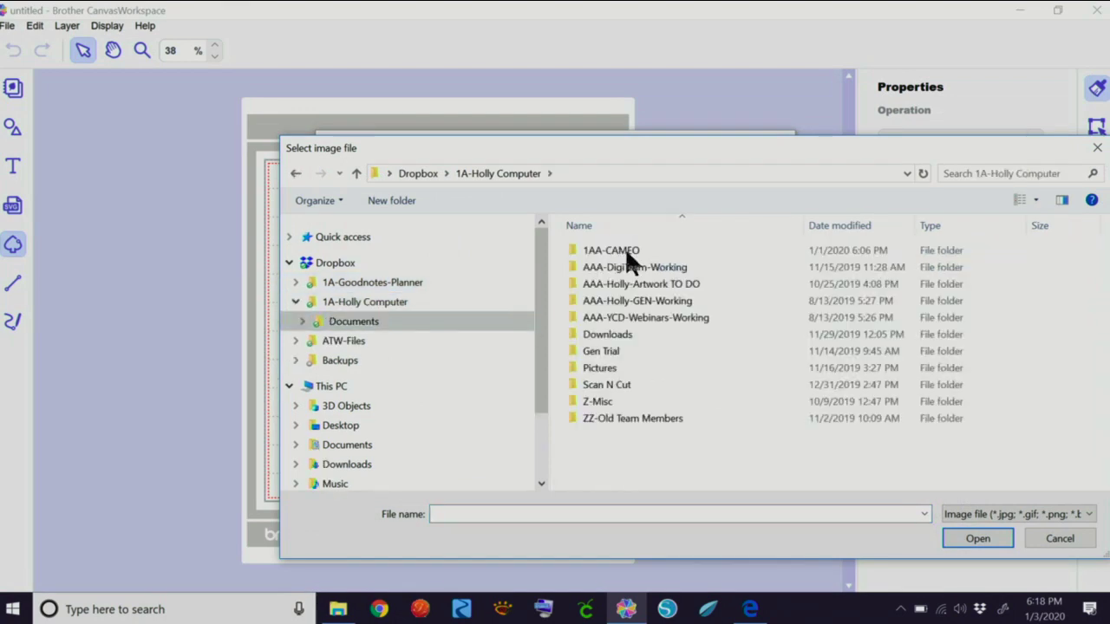
{"action": "double_click", "coordinate": [610, 368]}
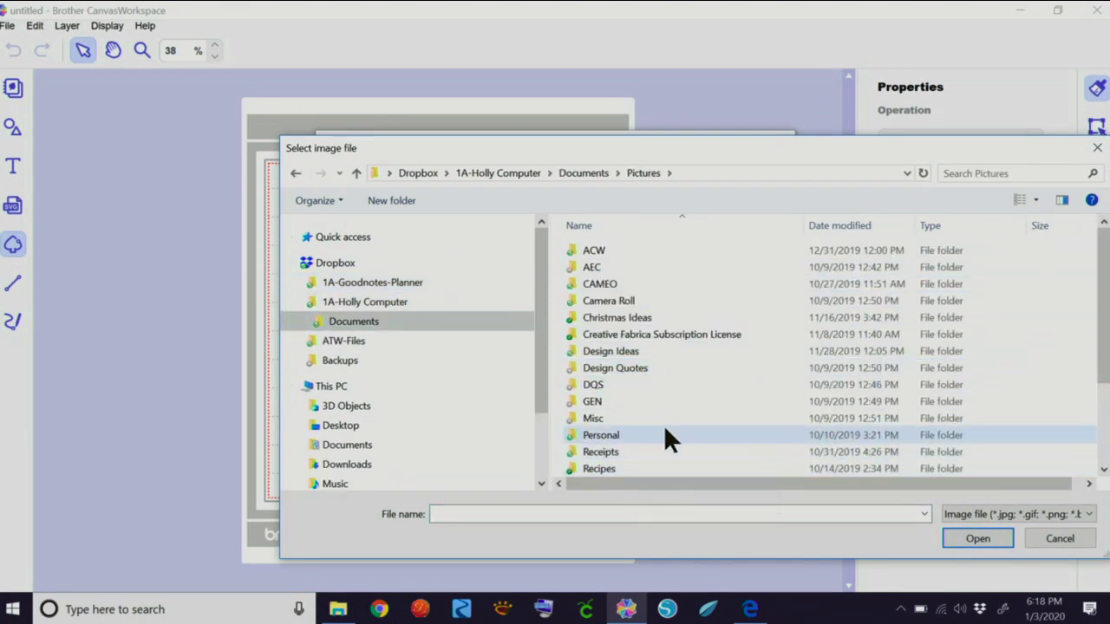
{"action": "left_click_drag", "start_coordinate": [1105, 279], "coordinate": [1106, 345]}
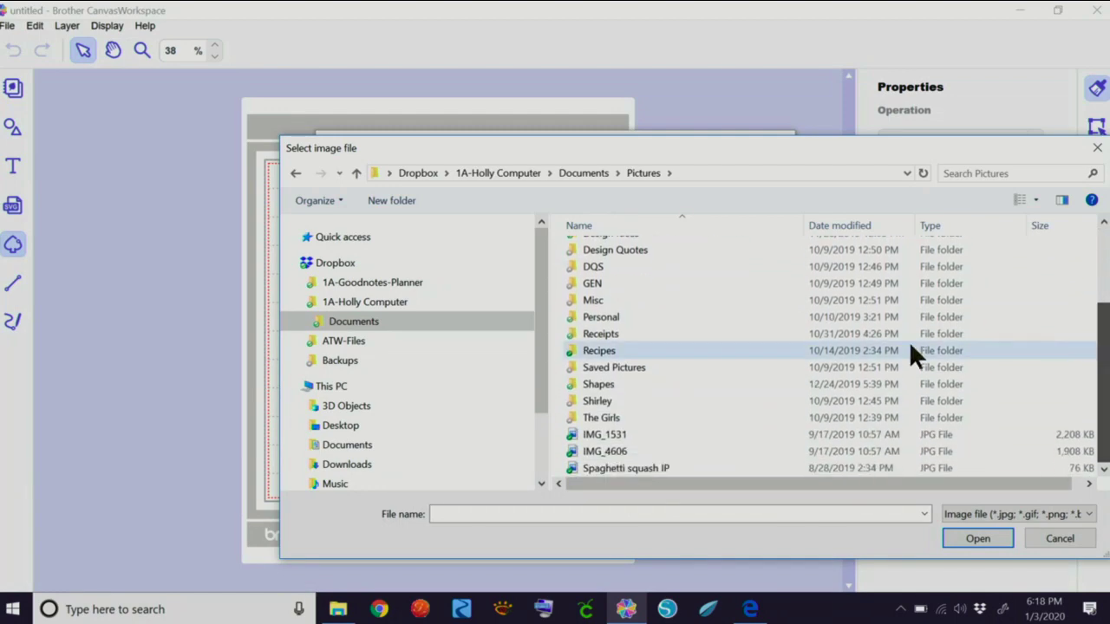
{"action": "double_click", "coordinate": [602, 381]}
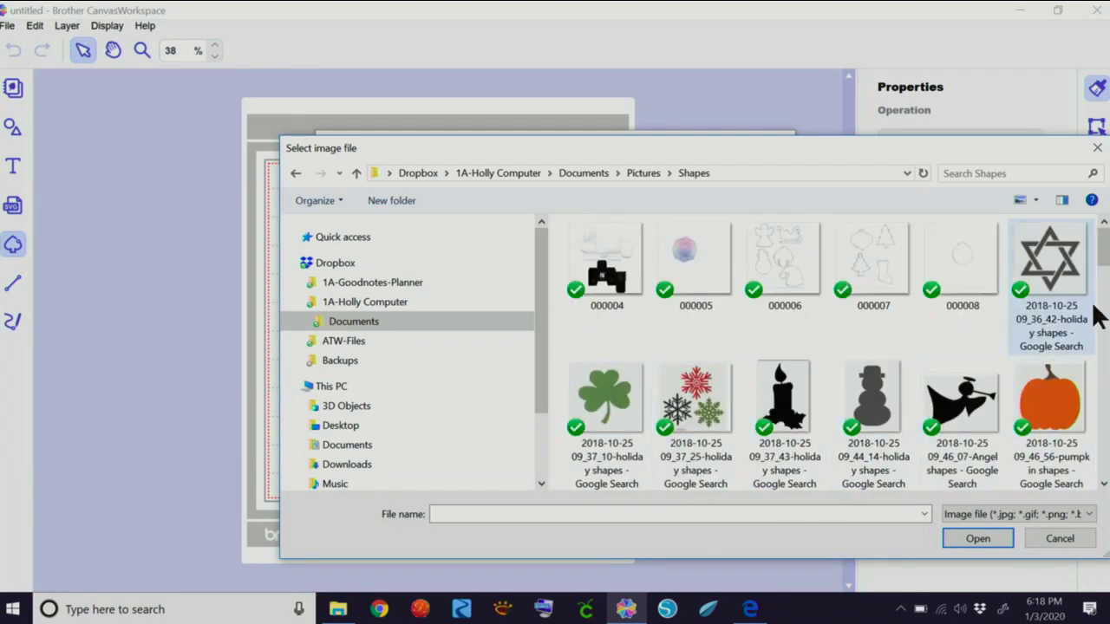
{"action": "left_click_drag", "start_coordinate": [1103, 251], "coordinate": [1107, 334]}
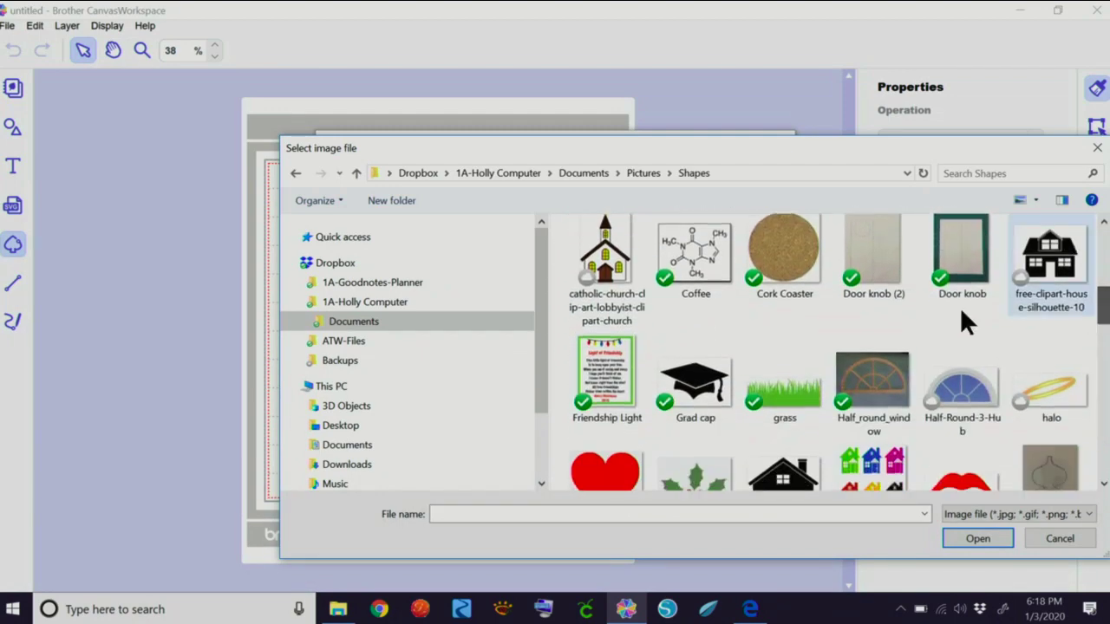
{"action": "double_click", "coordinate": [698, 386]}
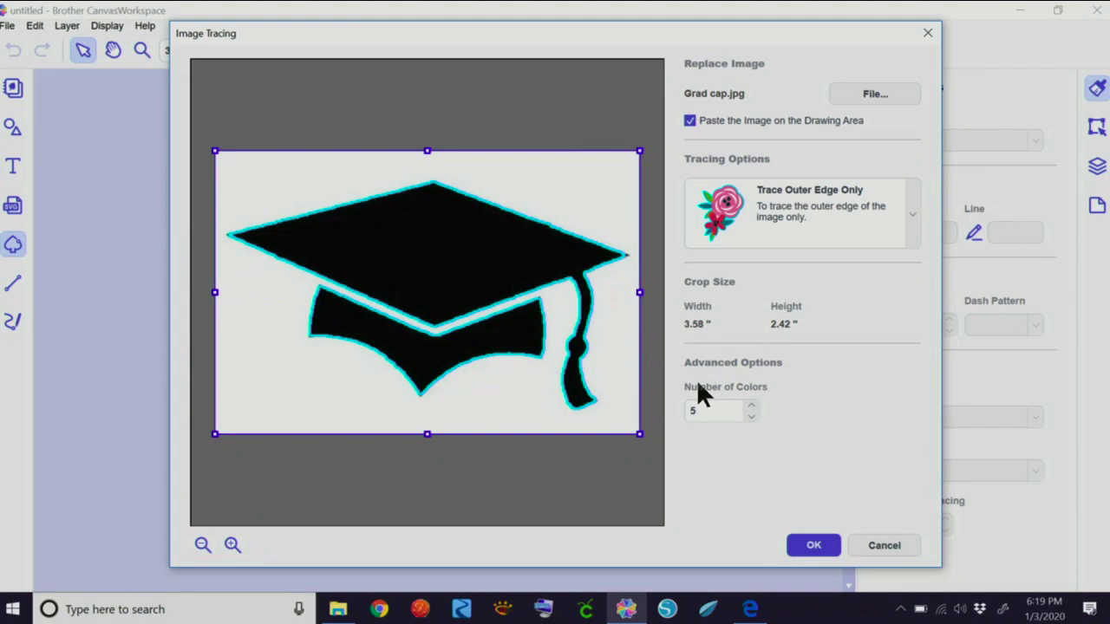
Step: Trace the graduation cap with Trace Outer Edge Only and 2 colors, pasting the image onto the drawing area as well
{"action": "left_click", "coordinate": [911, 214]}
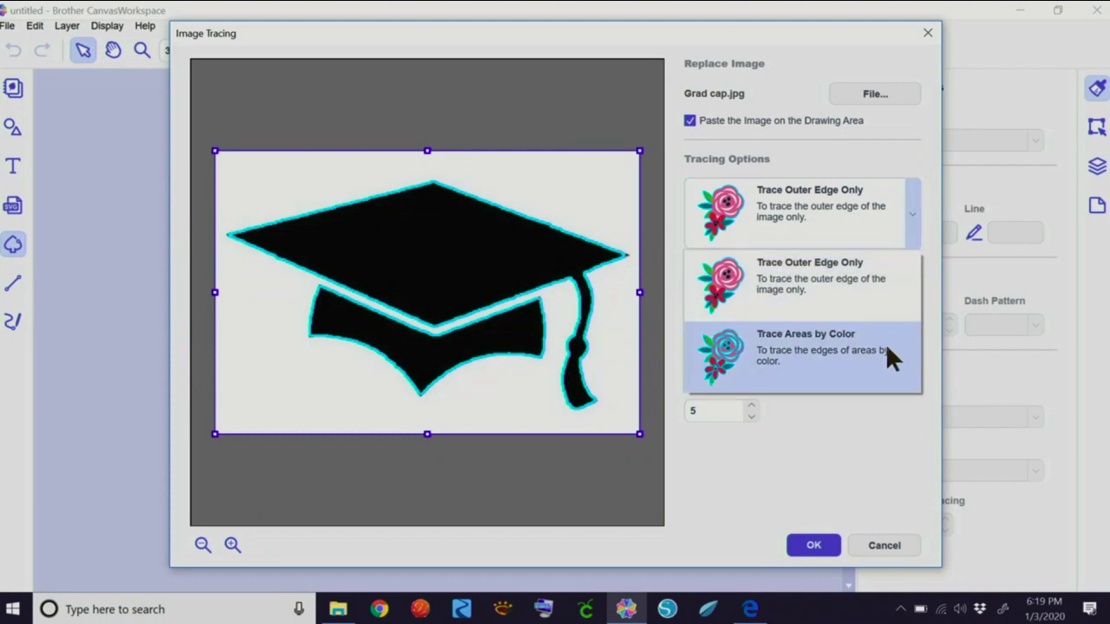
{"action": "left_click", "coordinate": [869, 202]}
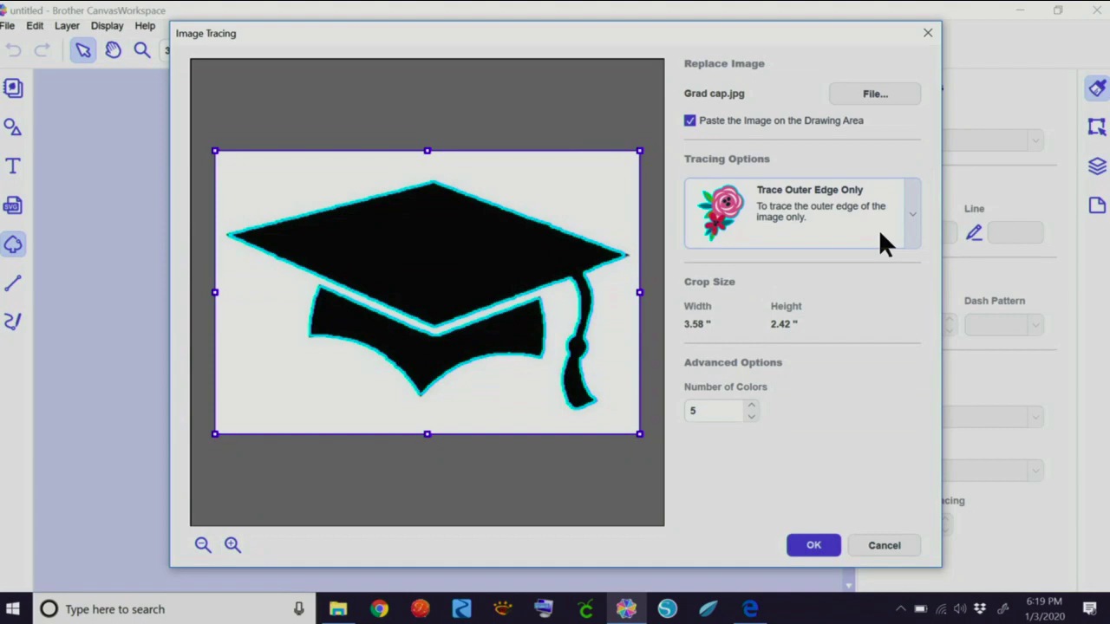
{"action": "left_click", "coordinate": [751, 416]}
{"action": "left_click", "coordinate": [751, 416]}
{"action": "left_click", "coordinate": [751, 417]}
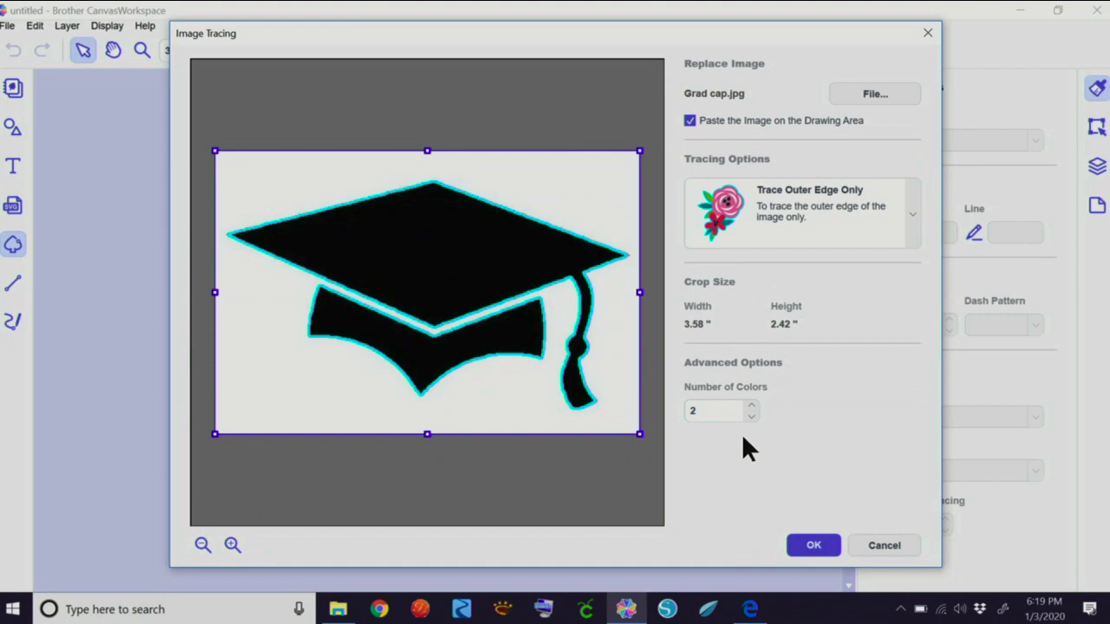
{"action": "left_click", "coordinate": [813, 548]}
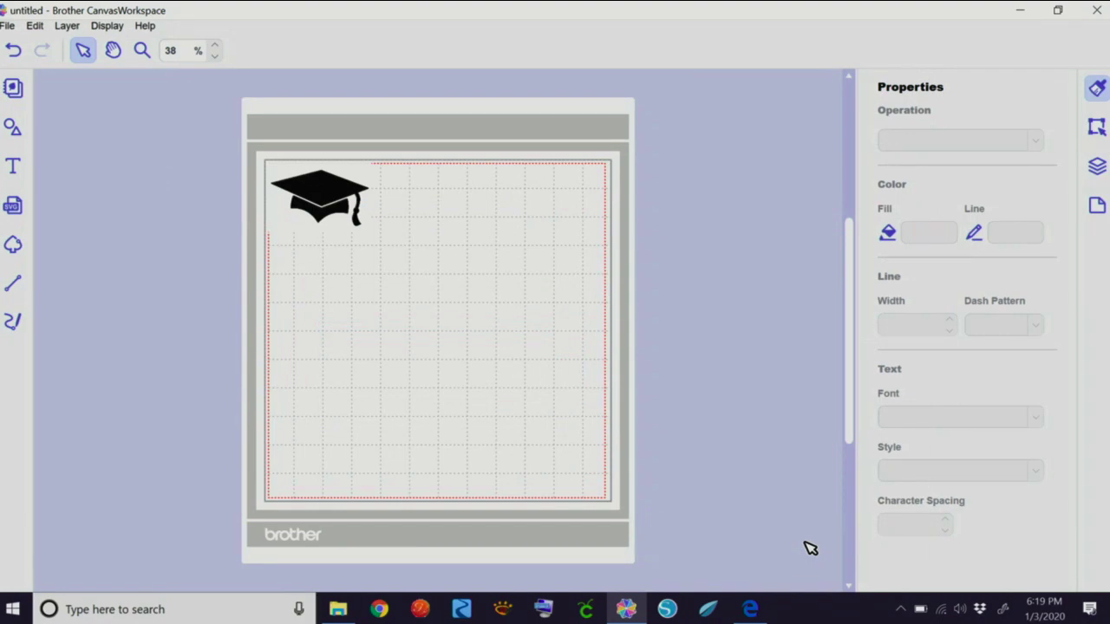
Step: Try to move the graduation cap group on the mat while its image is locked
{"action": "left_click", "coordinate": [345, 201]}
{"action": "left_click_drag", "start_coordinate": [349, 204], "coordinate": [362, 222]}
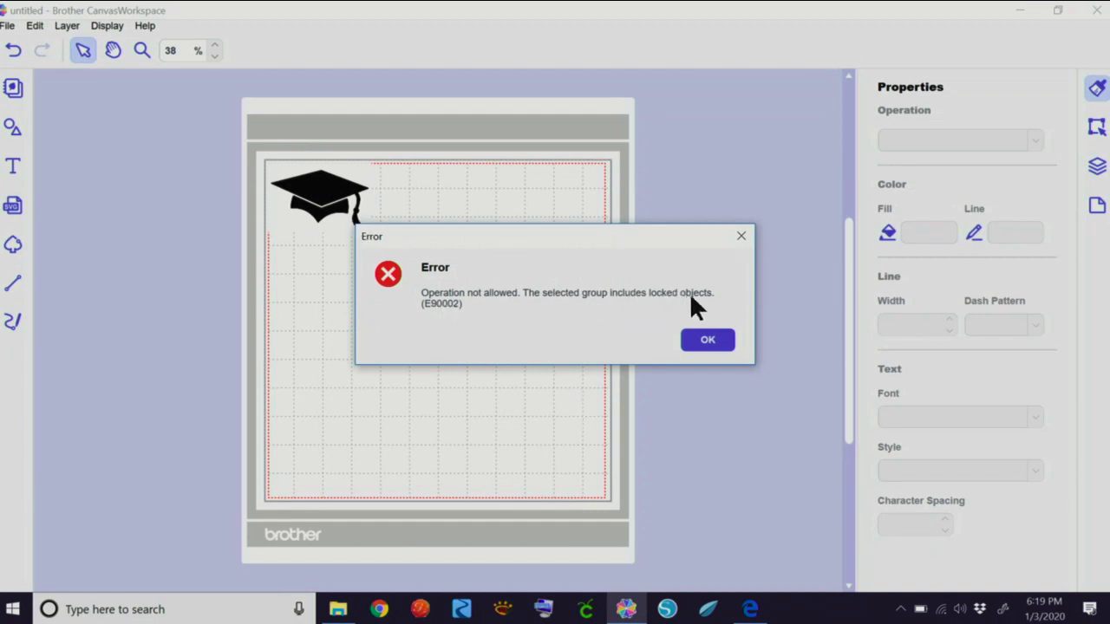
{"action": "left_click", "coordinate": [714, 350]}
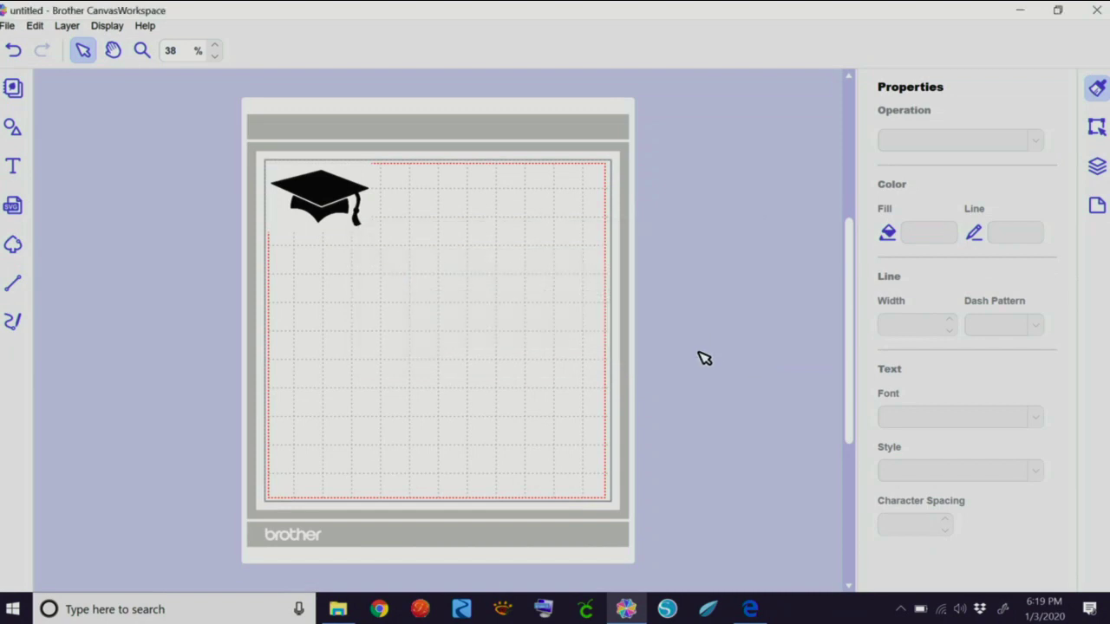
Step: Hide the original image layer in the cap group and move the outlines slightly inward from the mat's upper-left corner
{"action": "left_click", "coordinate": [363, 196]}
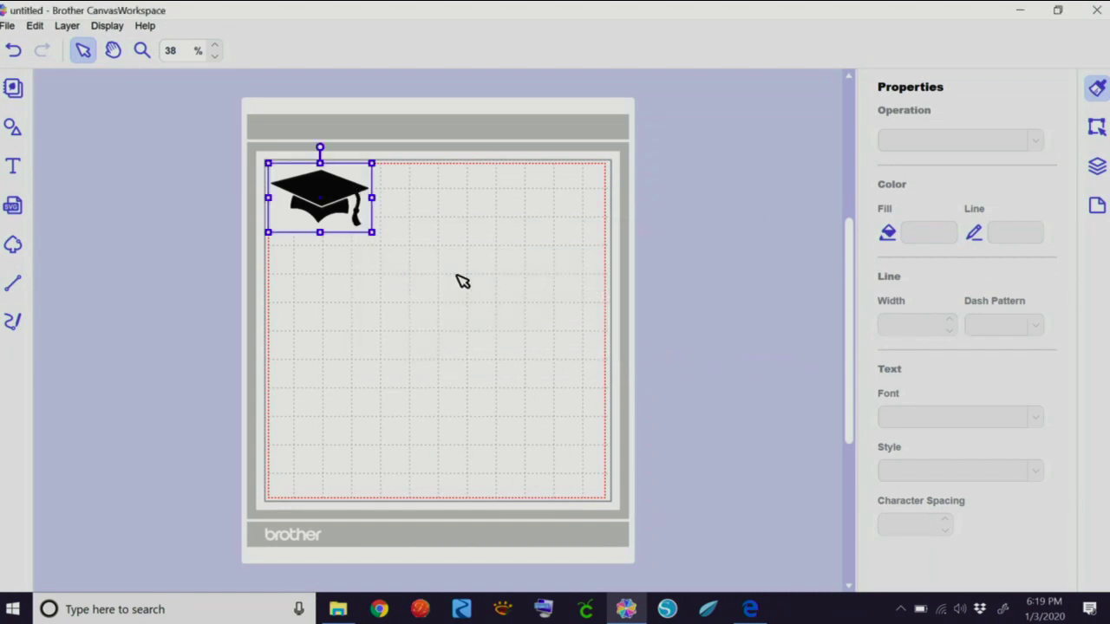
{"action": "left_click", "coordinate": [1097, 168]}
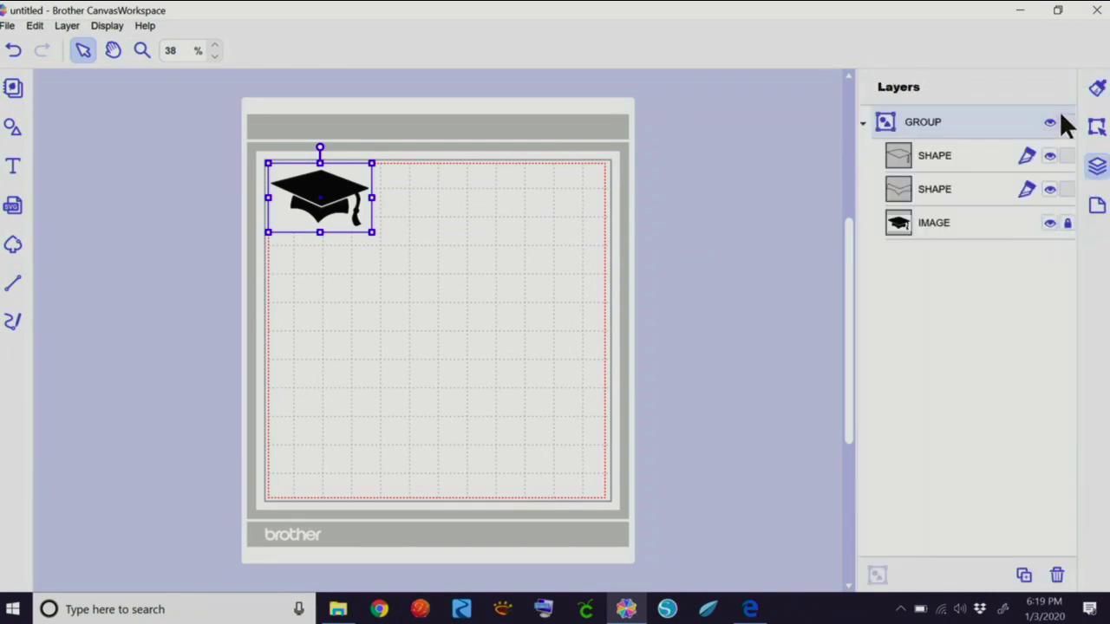
{"action": "left_click", "coordinate": [1047, 223]}
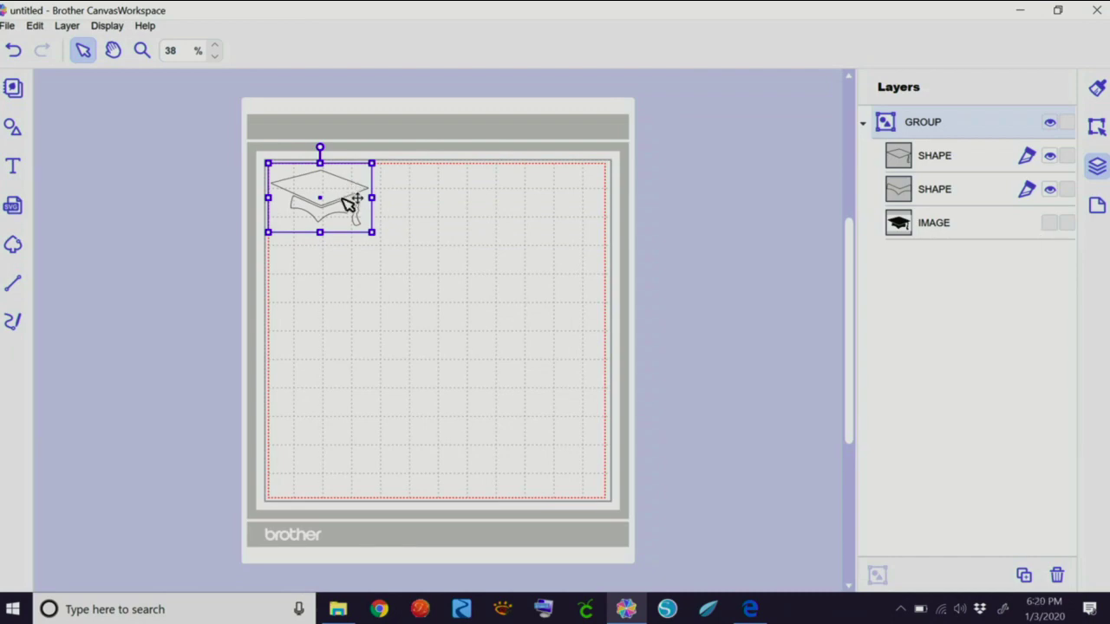
{"action": "mouse_move", "coordinate": [345, 200]}
{"action": "left_mouse_down"}
{"action": "mouse_move", "coordinate": [474, 332]}
{"action": "mouse_move", "coordinate": [345, 202]}
{"action": "left_mouse_up"}
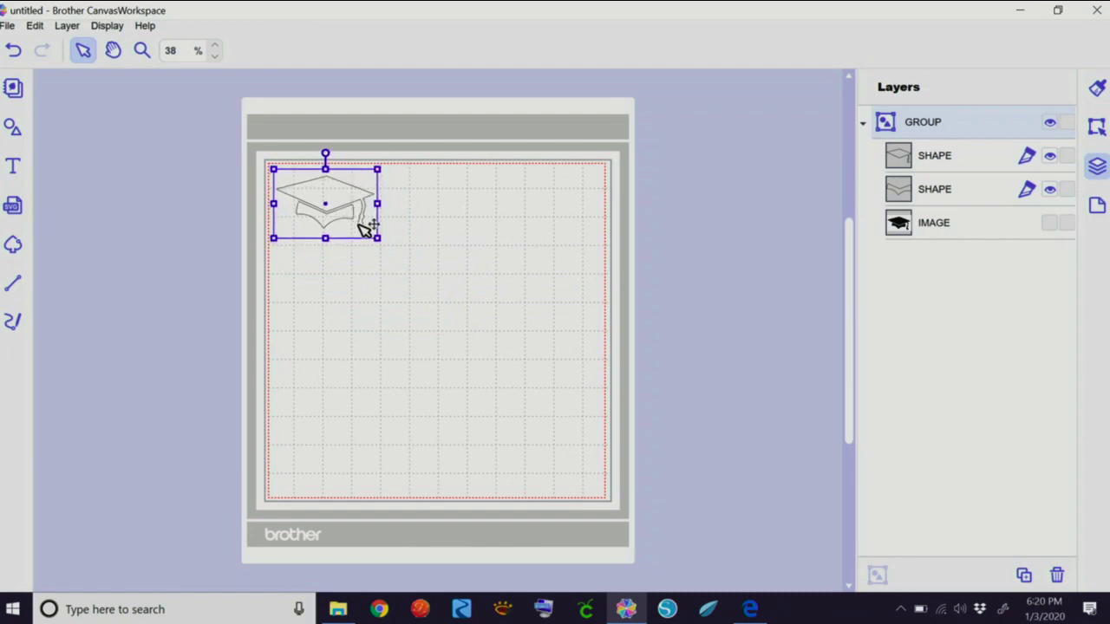
Step: Move the graduation cap outline group a little farther down and to the right on the mat
{"action": "right_click", "coordinate": [349, 209]}
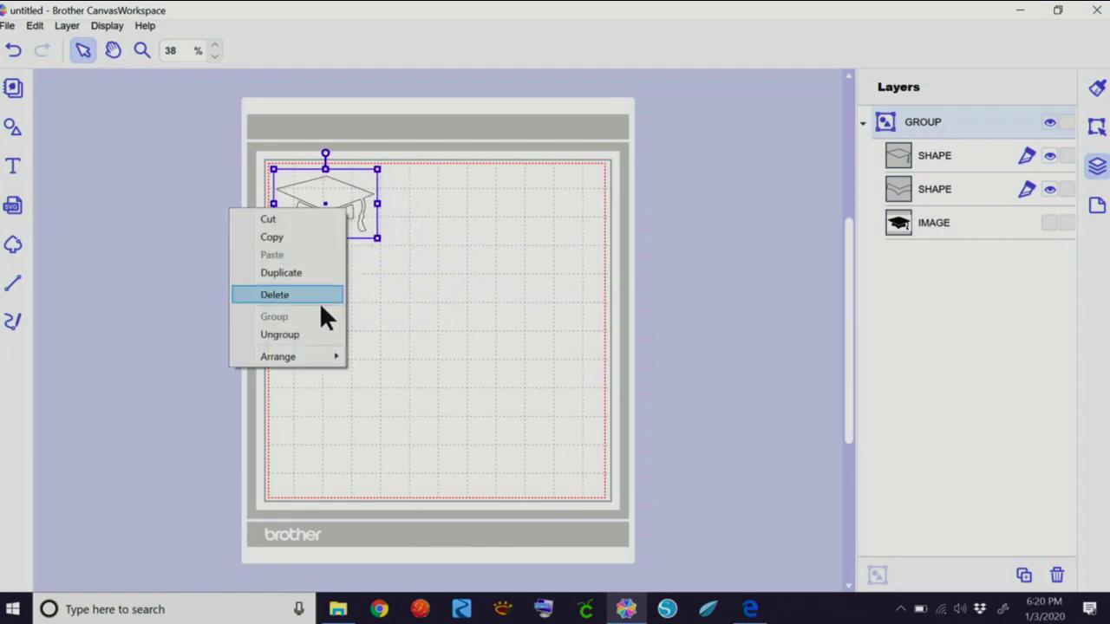
{"action": "left_click", "coordinate": [380, 296]}
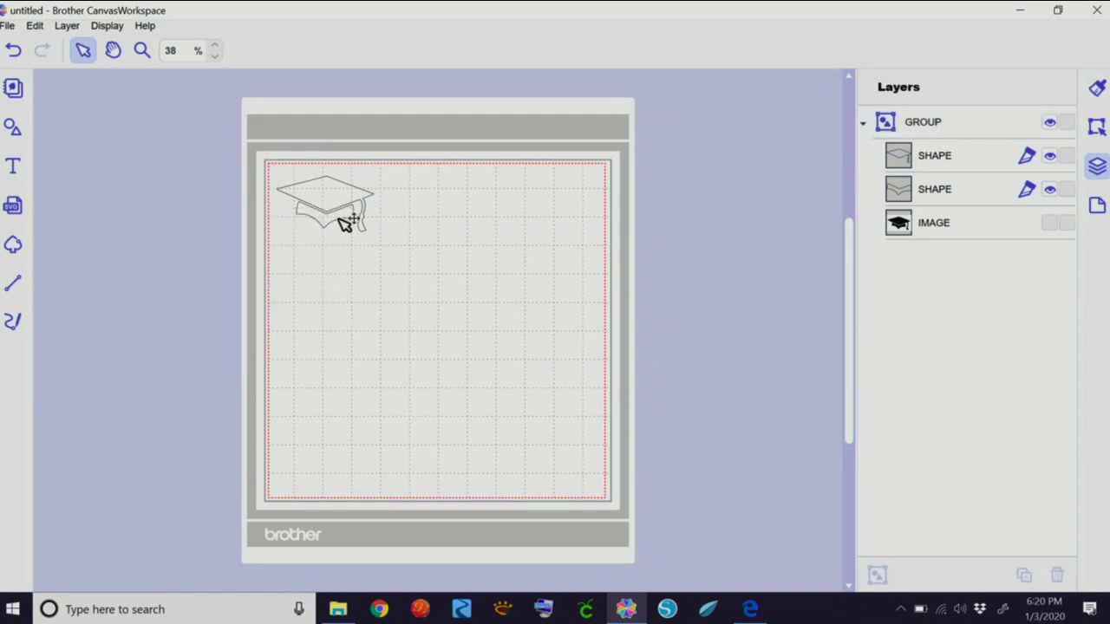
{"action": "right_click", "coordinate": [474, 243]}
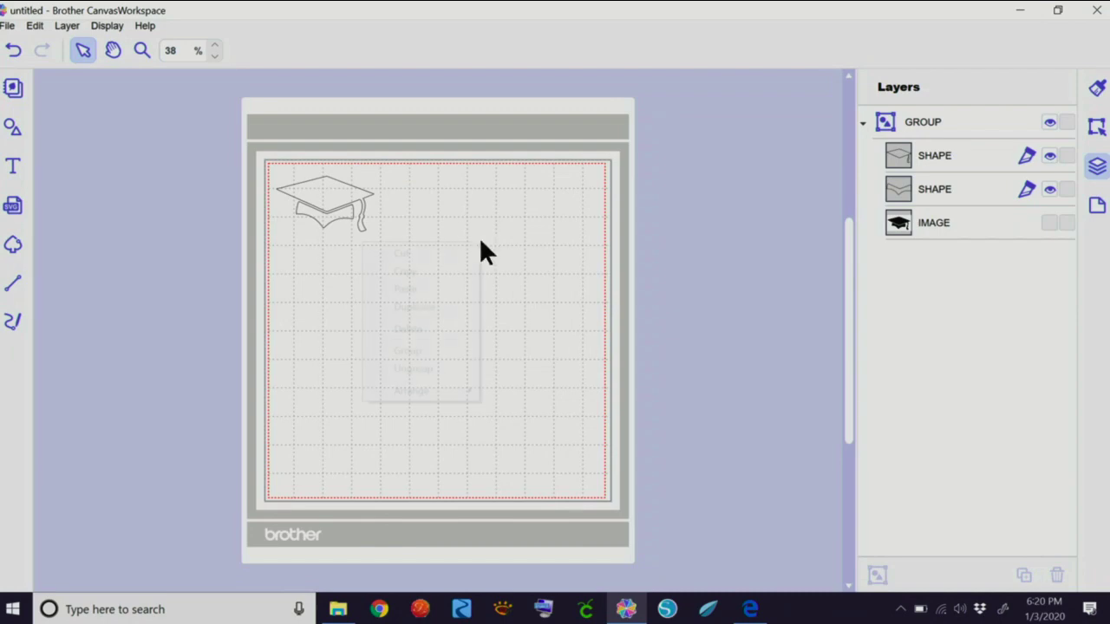
{"action": "left_click", "coordinate": [356, 207]}
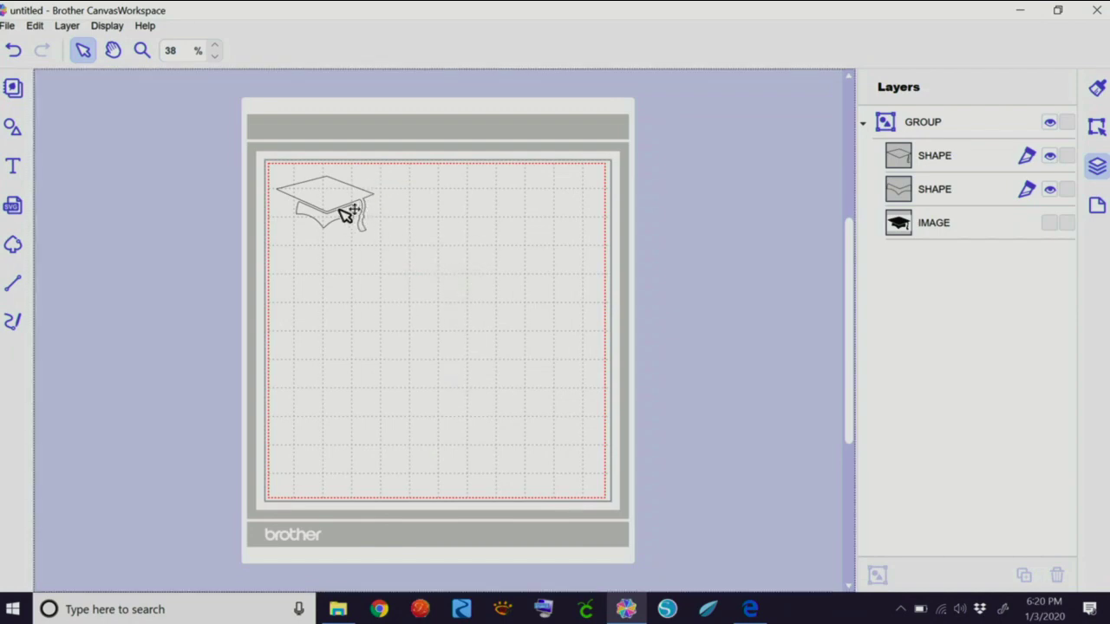
{"action": "left_click_drag", "start_coordinate": [346, 208], "coordinate": [353, 233]}
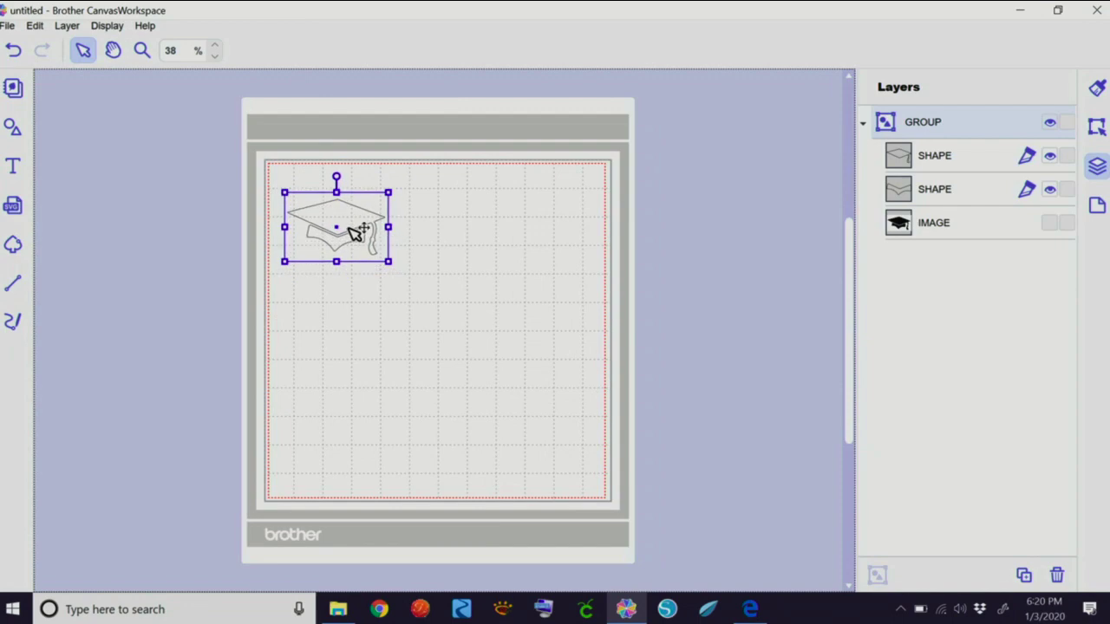
{"action": "left_click", "coordinate": [35, 26]}
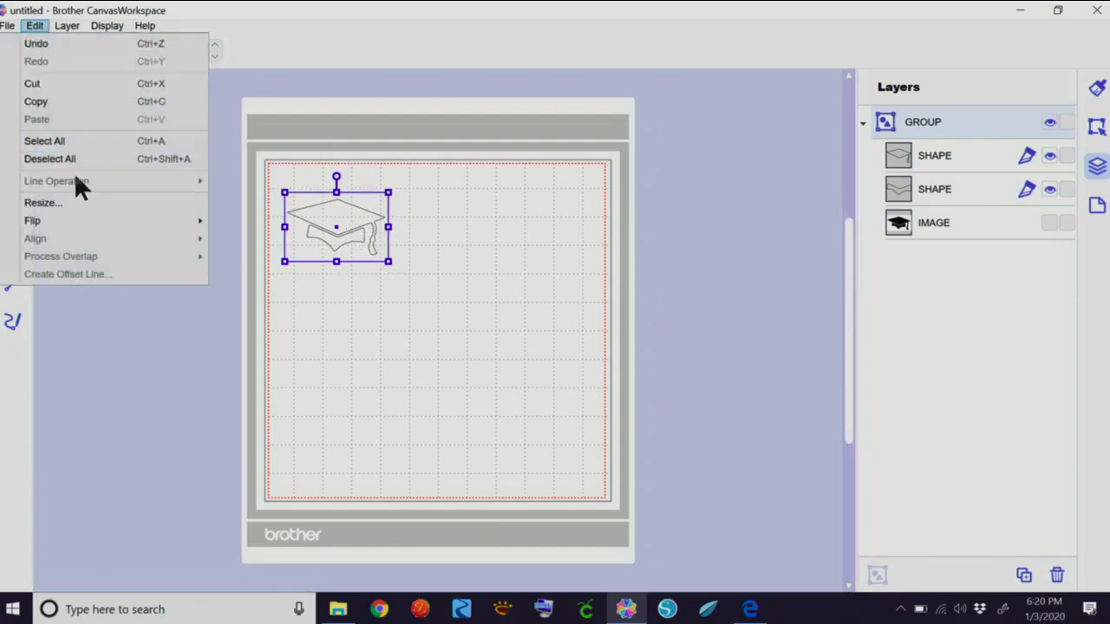
{"action": "mouse_move", "coordinate": [59, 23]}
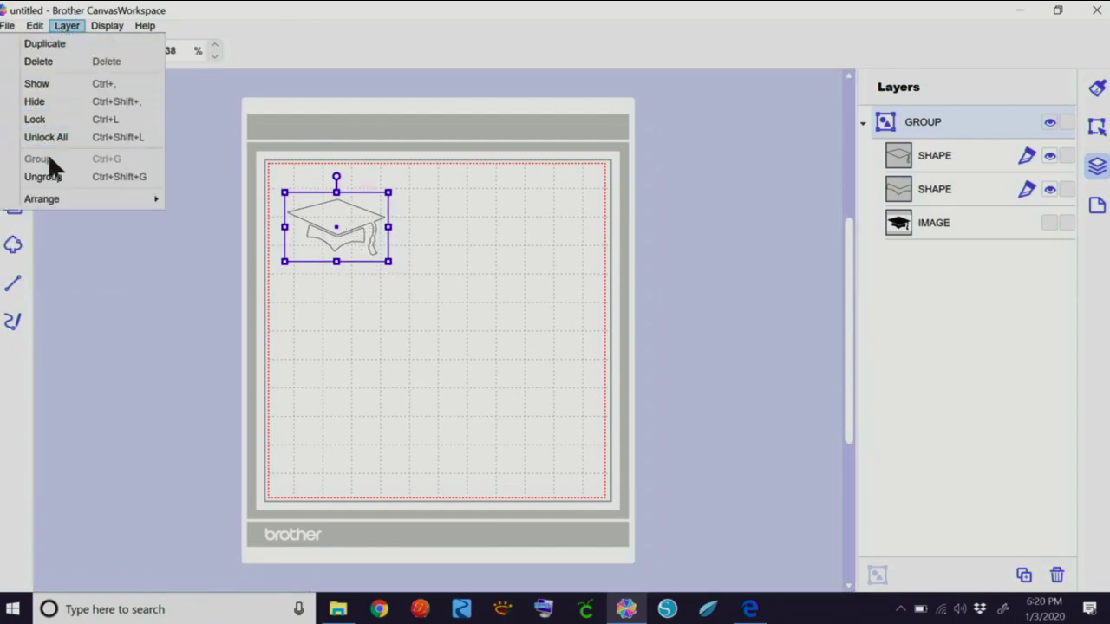
{"action": "left_click", "coordinate": [330, 326]}
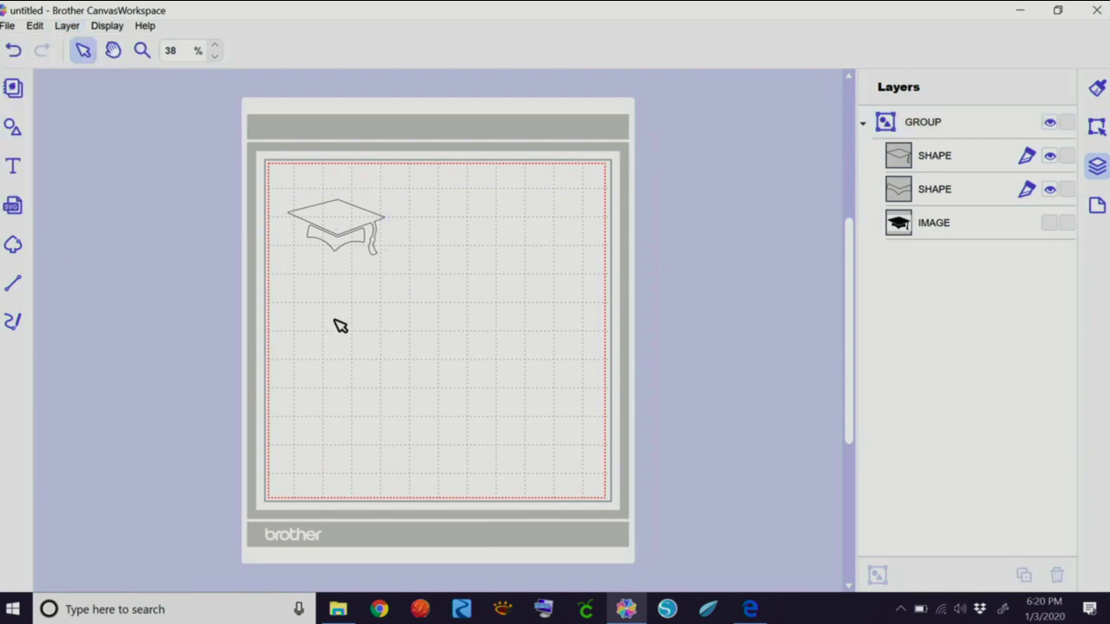
{"action": "right_click", "coordinate": [346, 232]}
{"action": "left_click", "coordinate": [357, 196]}
{"action": "left_click", "coordinate": [357, 229]}
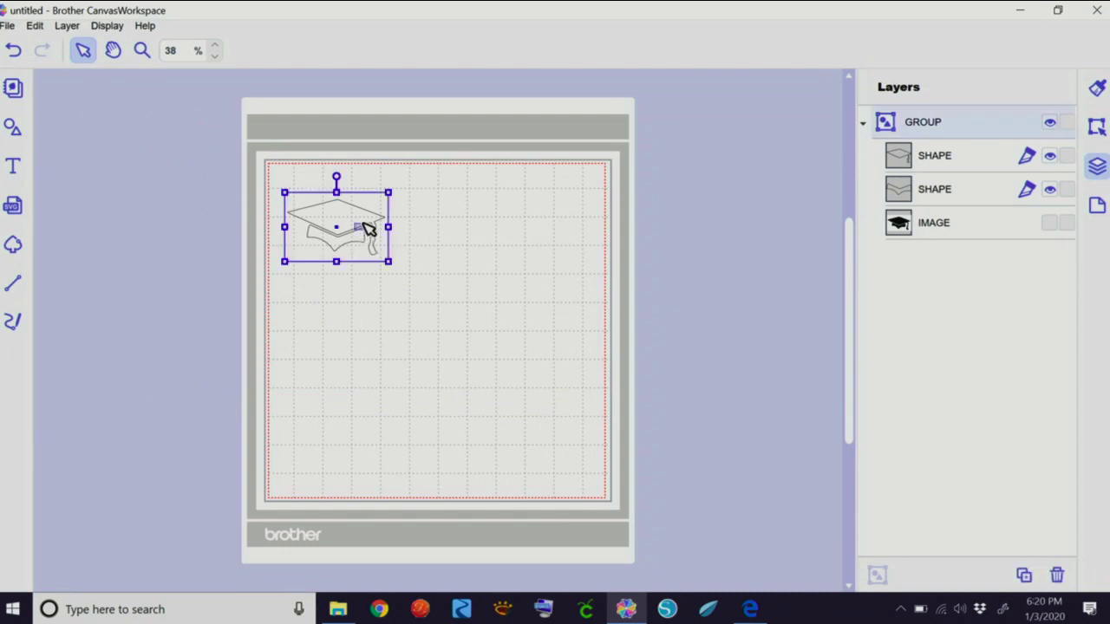
Step: Ungroup the graduation cap's two outline shapes and image, and group them again
{"action": "right_click", "coordinate": [363, 221]}
{"action": "left_click", "coordinate": [302, 350]}
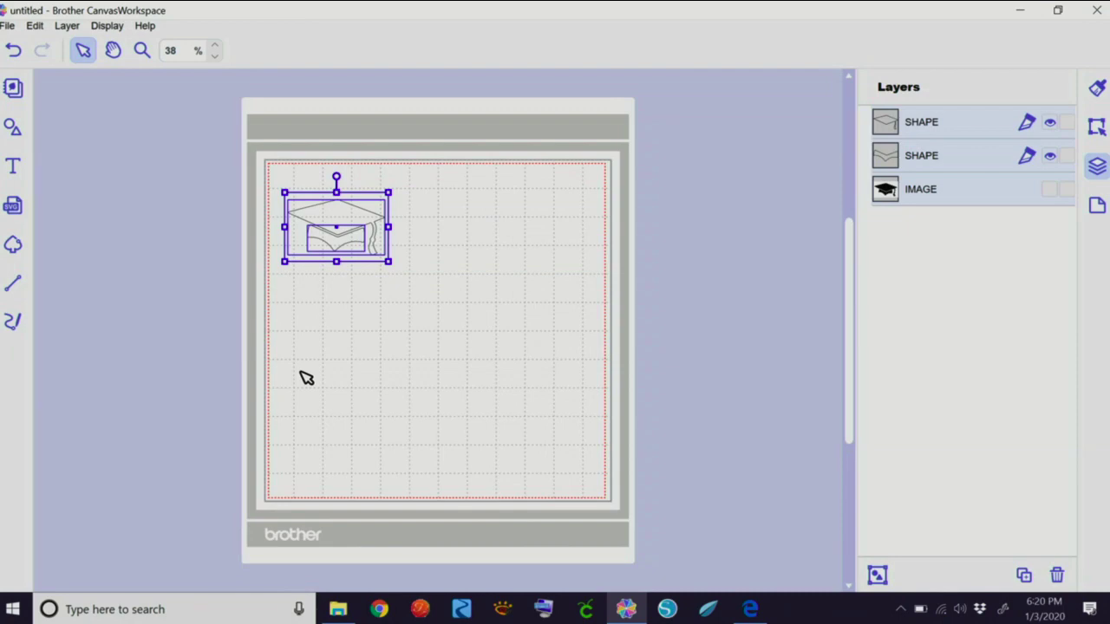
{"action": "right_click", "coordinate": [362, 222]}
{"action": "left_click", "coordinate": [310, 333]}
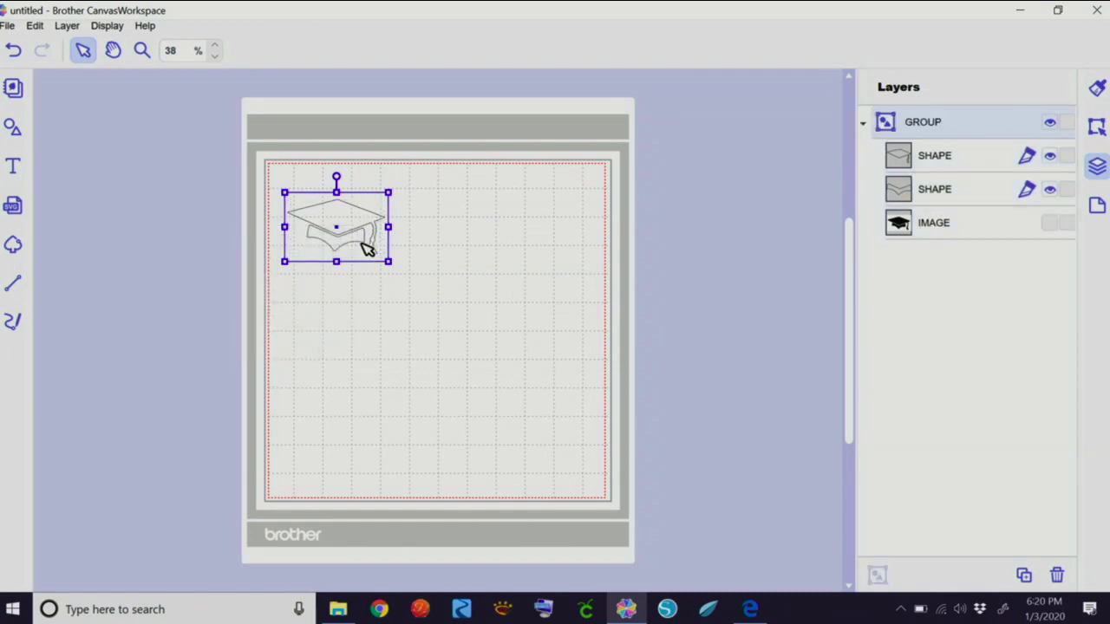
Step: Move the graduation cap group up toward the mat's upper-left corner and fill its mortarboard-and-tassel shape with black (#000000)
{"action": "left_click_drag", "start_coordinate": [354, 237], "coordinate": [344, 217]}
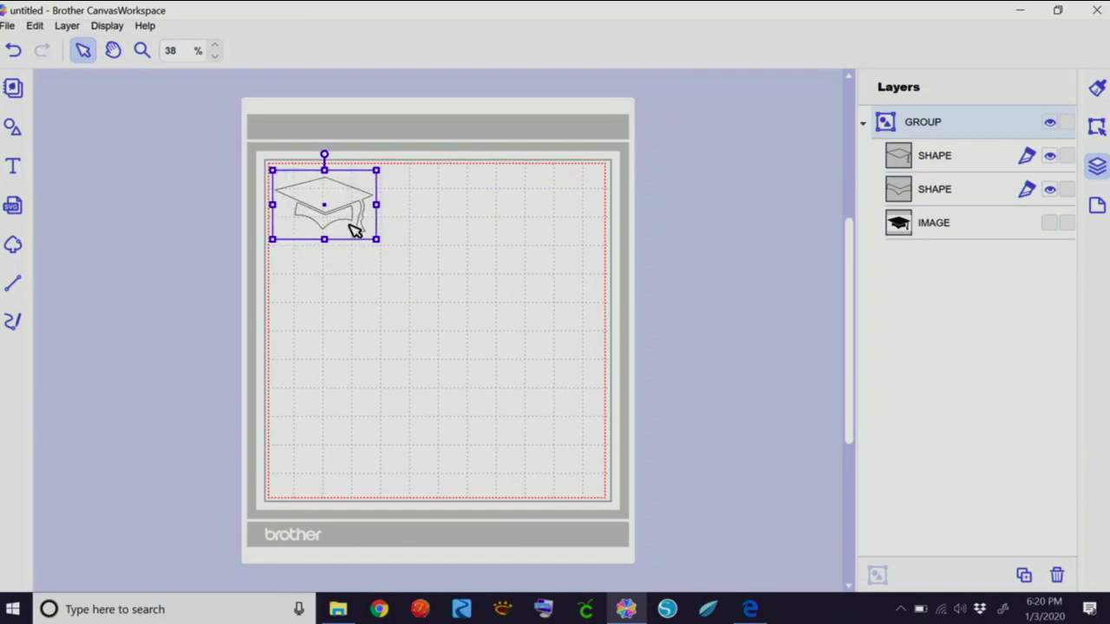
{"action": "left_click", "coordinate": [1097, 89]}
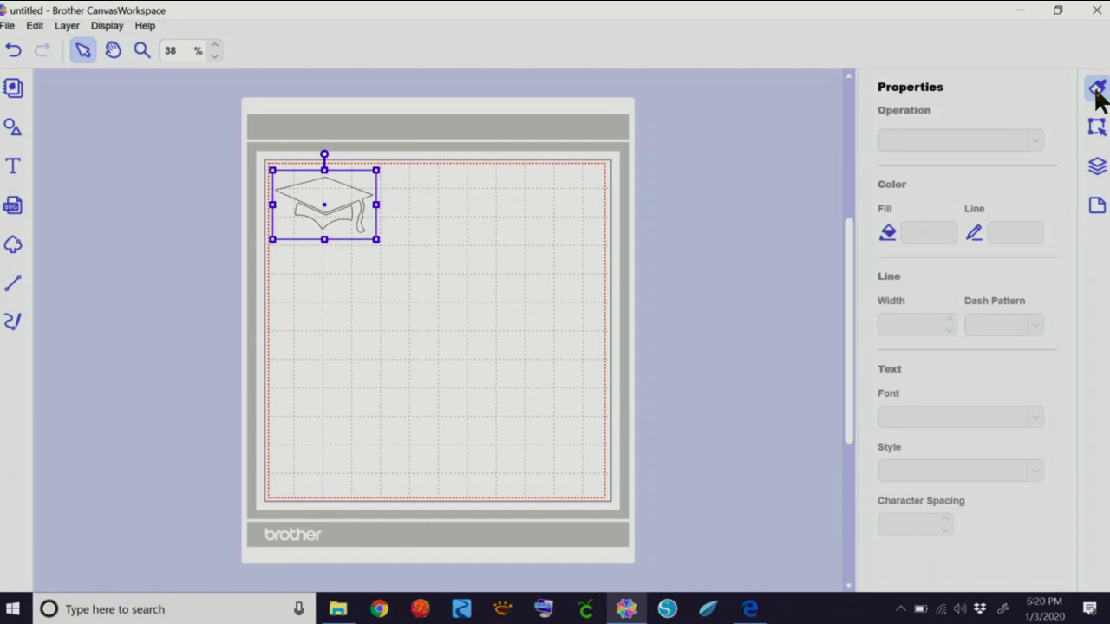
{"action": "left_click", "coordinate": [360, 217]}
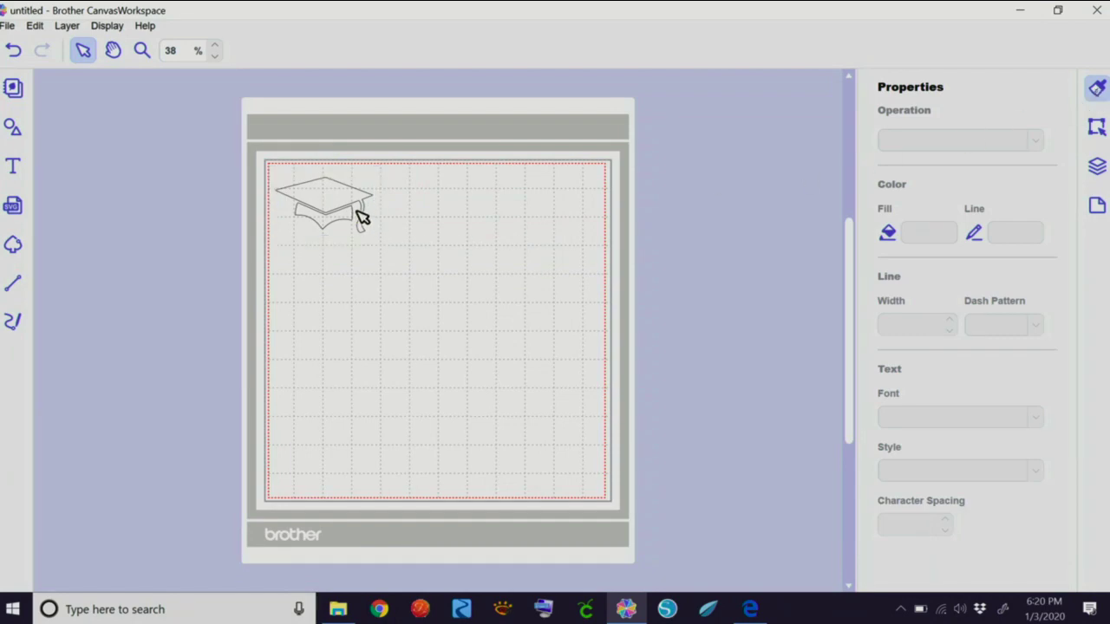
{"action": "left_click", "coordinate": [363, 210]}
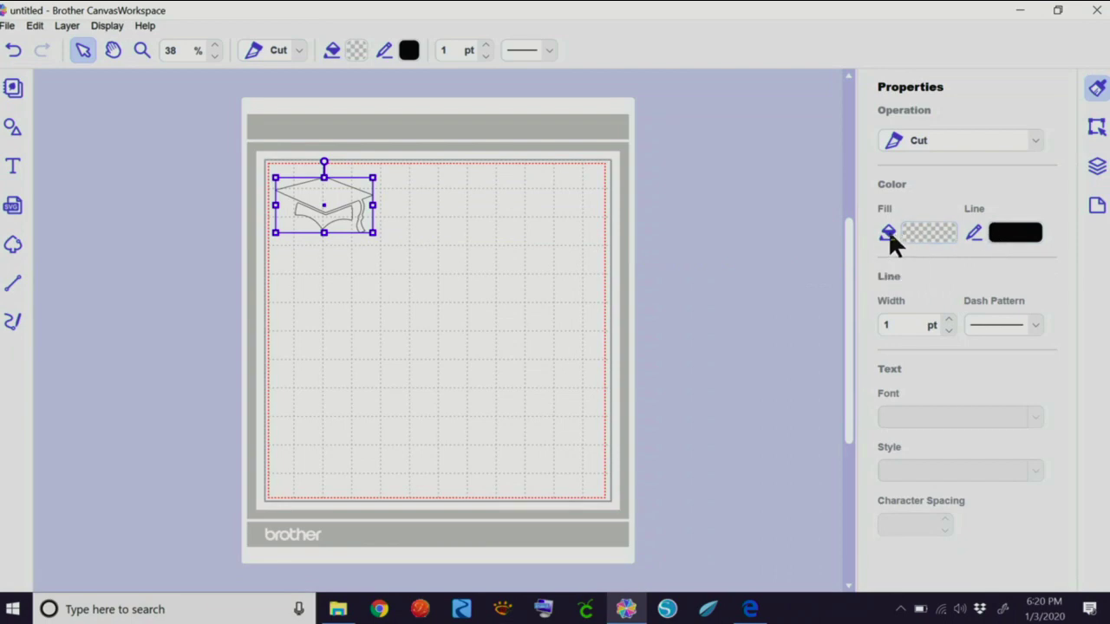
{"action": "left_click", "coordinate": [922, 232]}
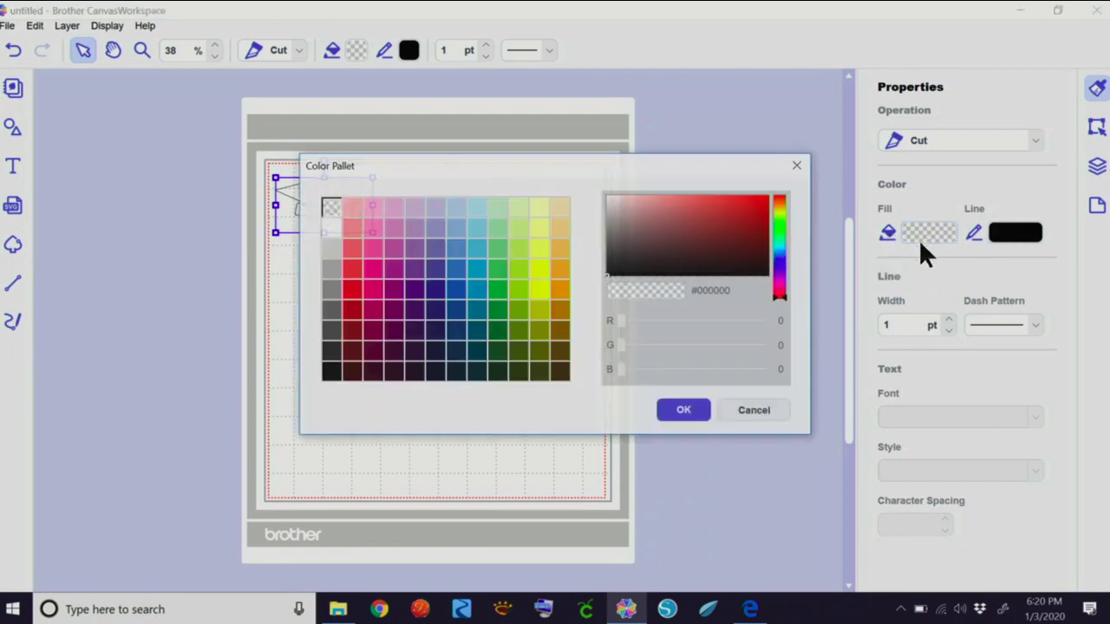
{"action": "left_click", "coordinate": [331, 371]}
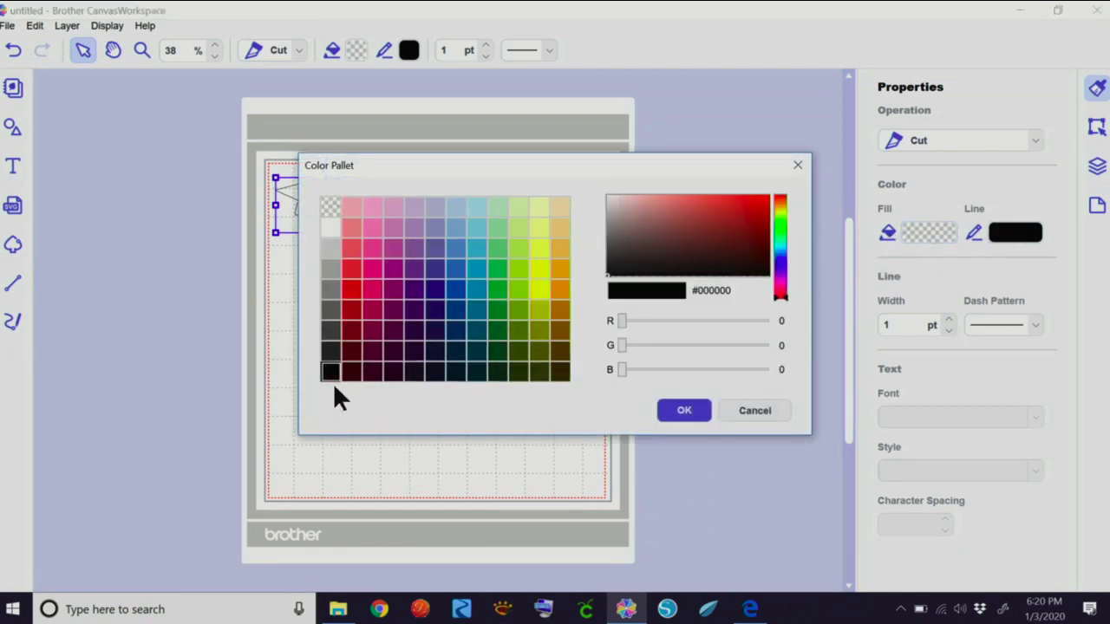
{"action": "left_click", "coordinate": [684, 410]}
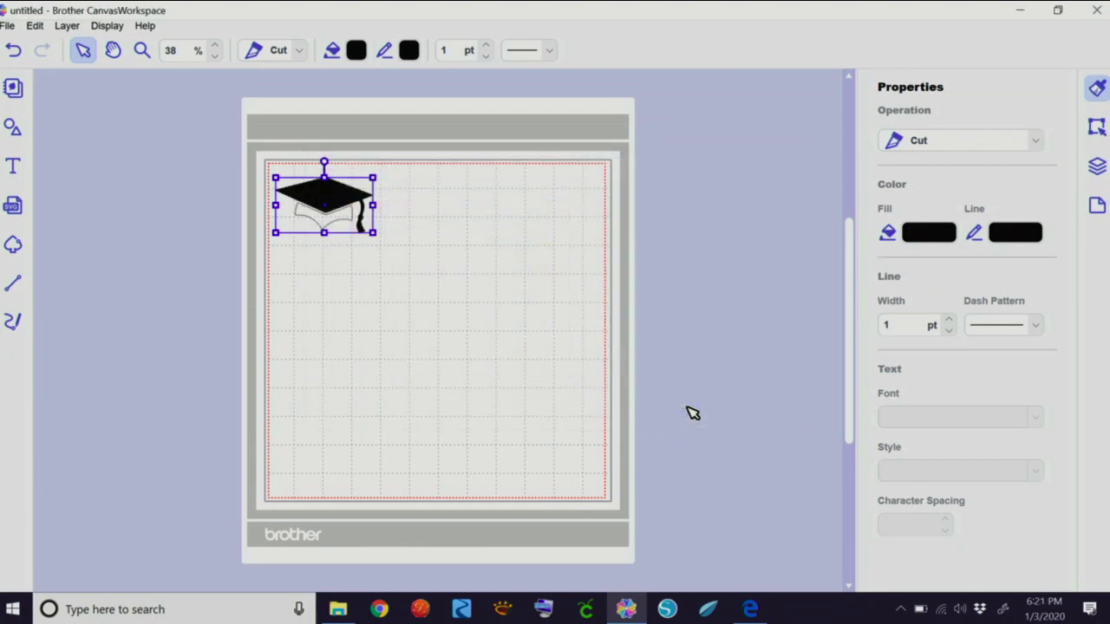
Step: Fill the graduation cap's lower base shape with black as well and deselect it
{"action": "left_click", "coordinate": [344, 225]}
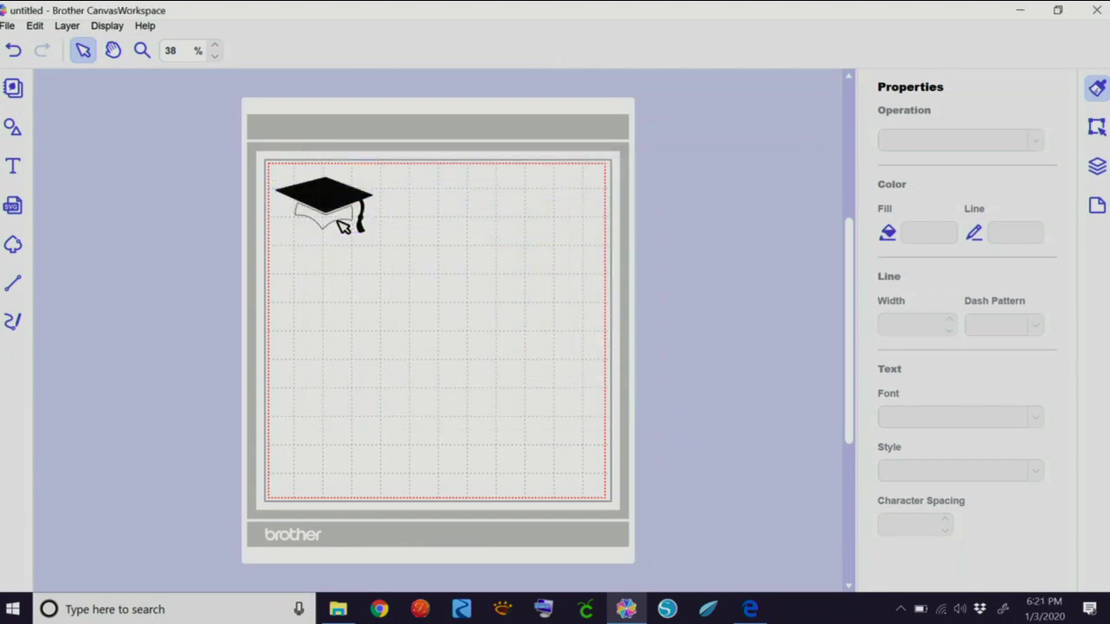
{"action": "left_click", "coordinate": [343, 227]}
{"action": "left_click", "coordinate": [345, 227]}
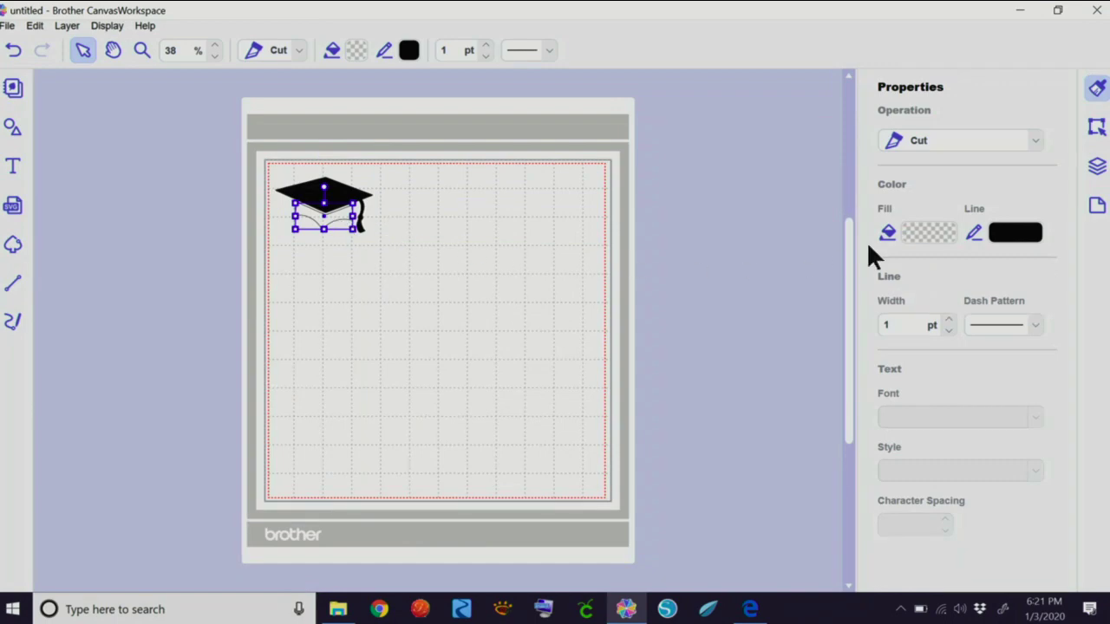
{"action": "left_click", "coordinate": [915, 231]}
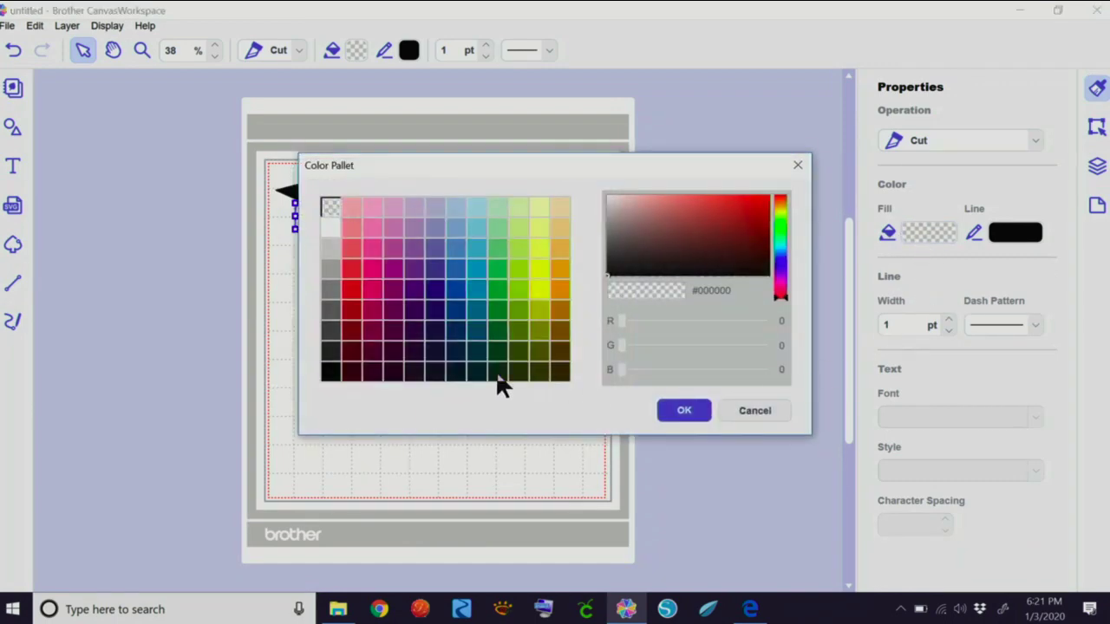
{"action": "left_click", "coordinate": [330, 375]}
{"action": "left_click", "coordinate": [683, 411]}
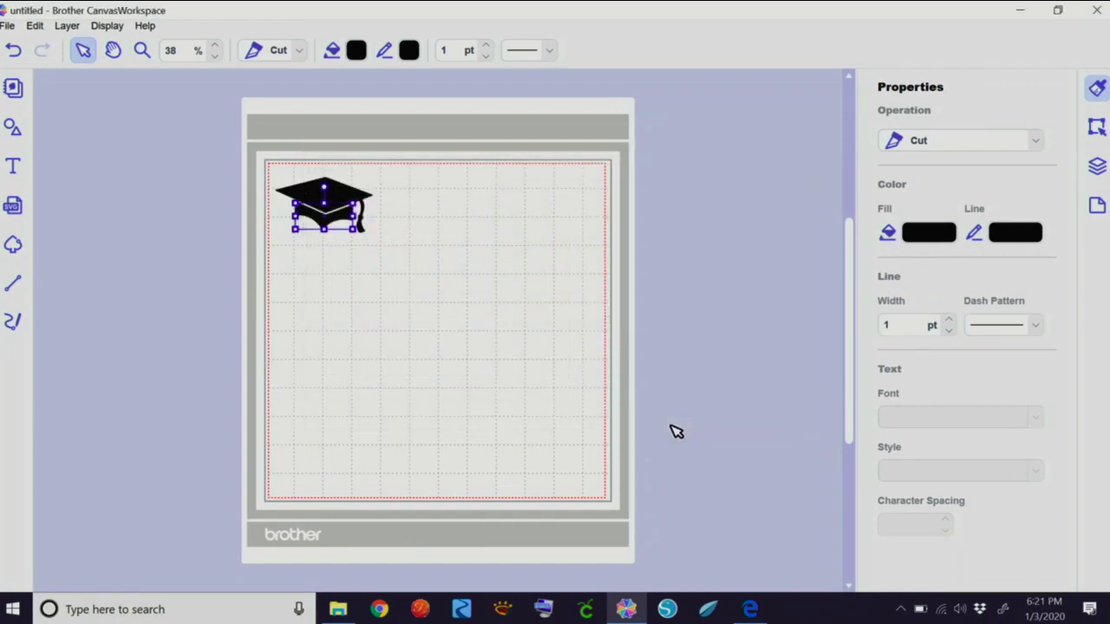
{"action": "left_click", "coordinate": [427, 340]}
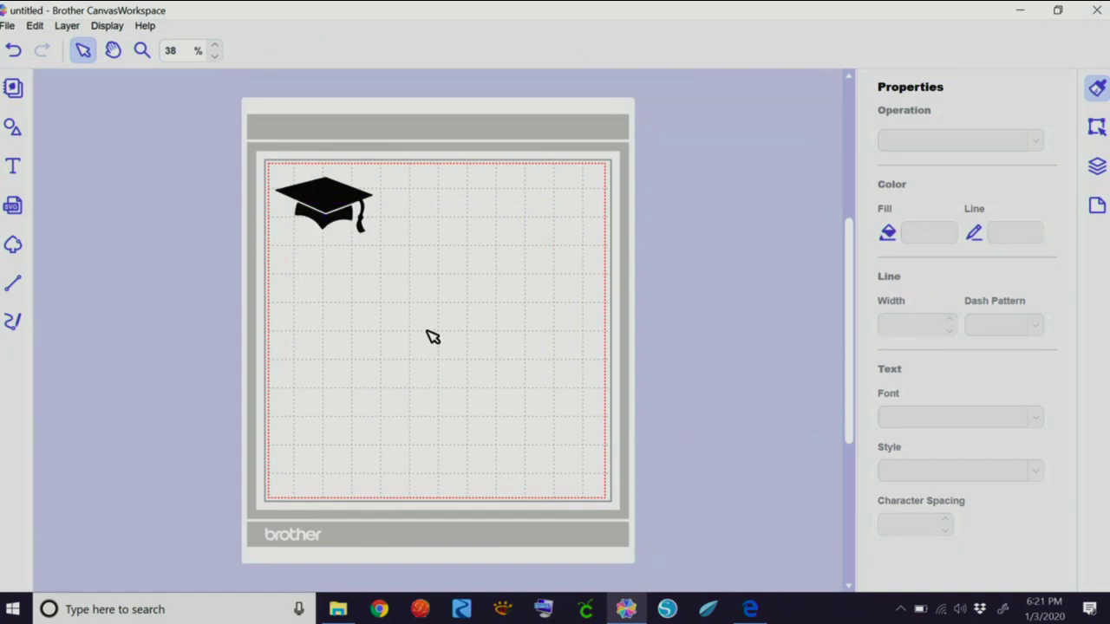